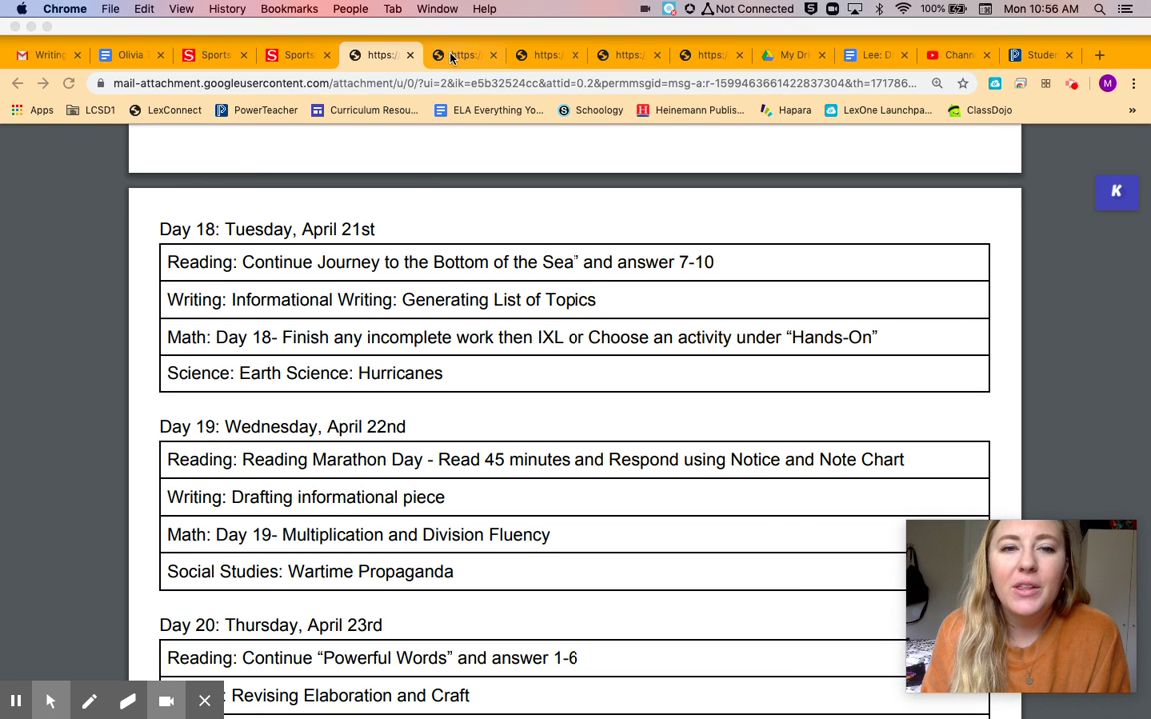
Switch to the 'Journey to the Bottom of the Sea' reading article PDF at page 12
left_click(452, 57)
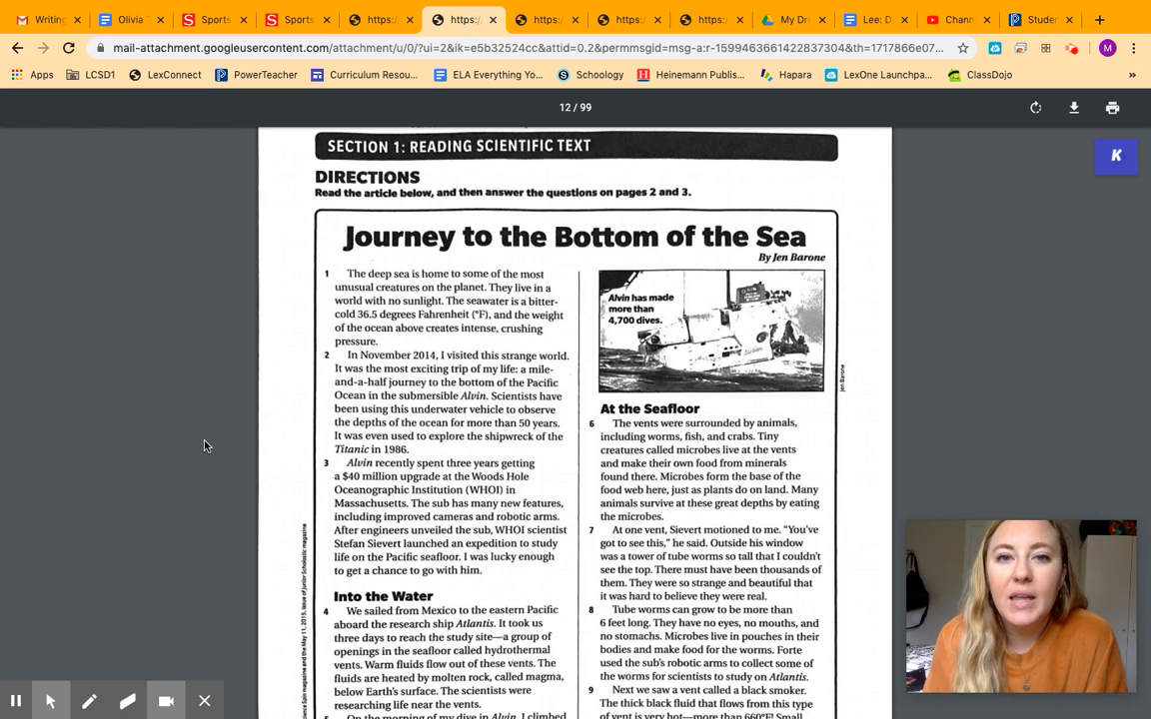
scroll(205, 445, "down", 5)
scroll(205, 445, "down", 3)
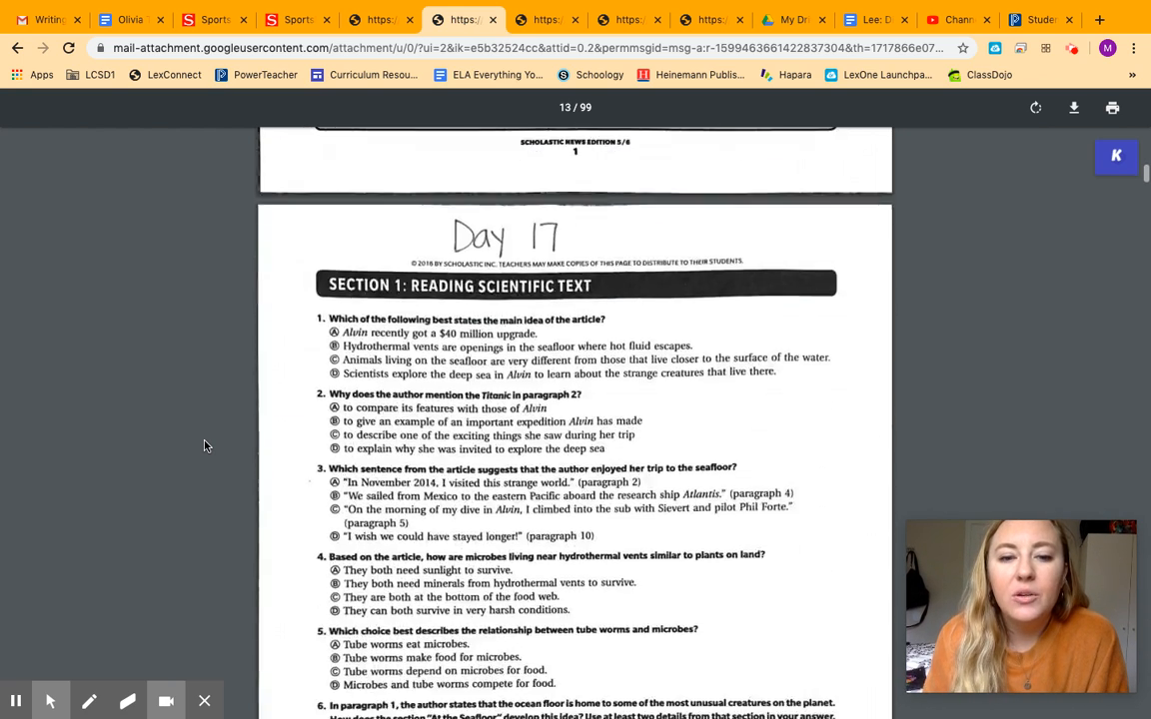
scroll(205, 445, "down", 2)
scroll(205, 446, "up", 2)
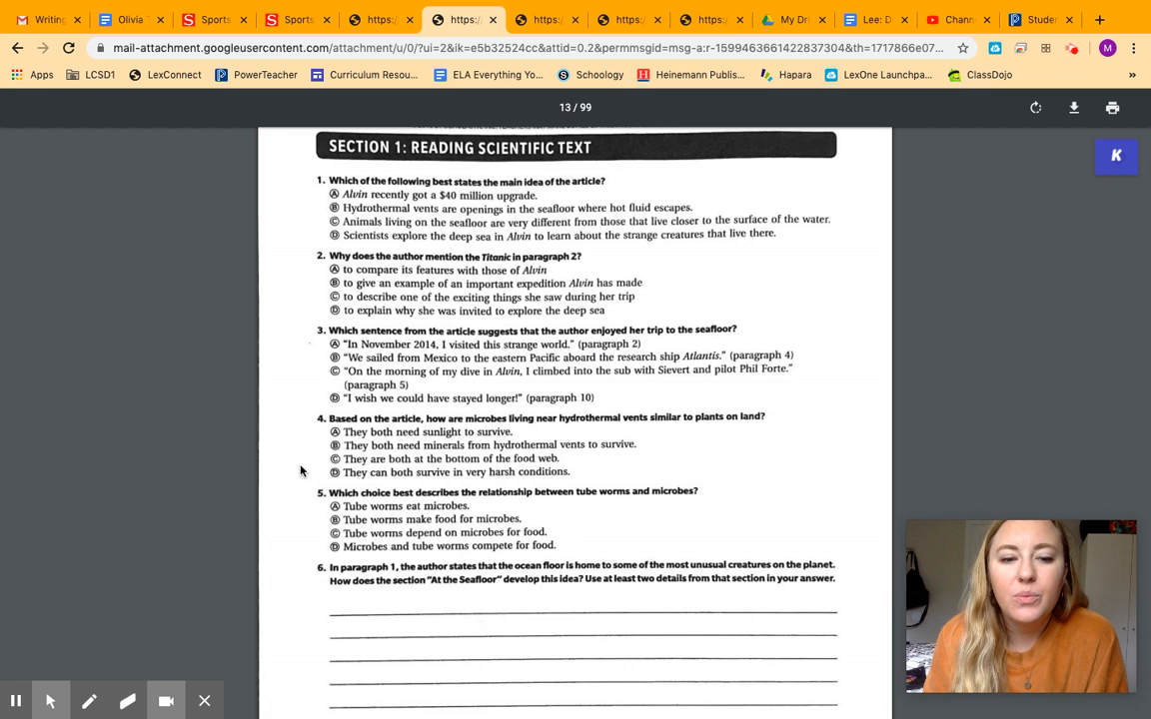
scroll(303, 604, "down", 5)
scroll(304, 605, "down", 3)
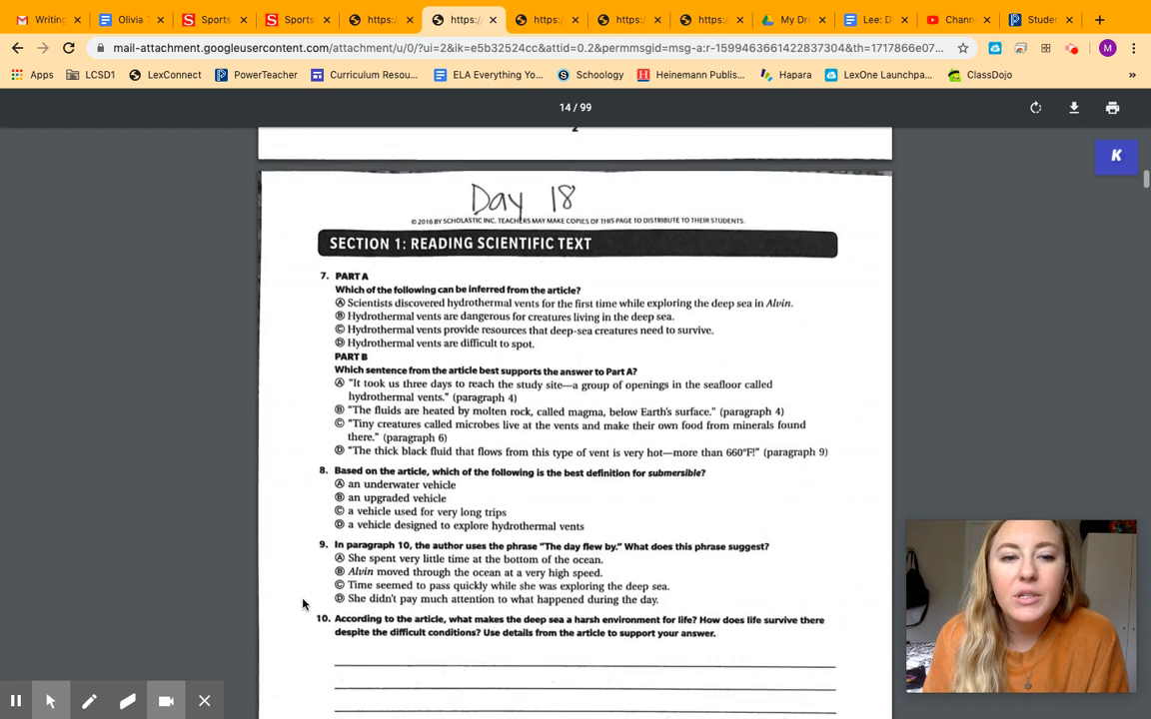
scroll(304, 604, "up", 1)
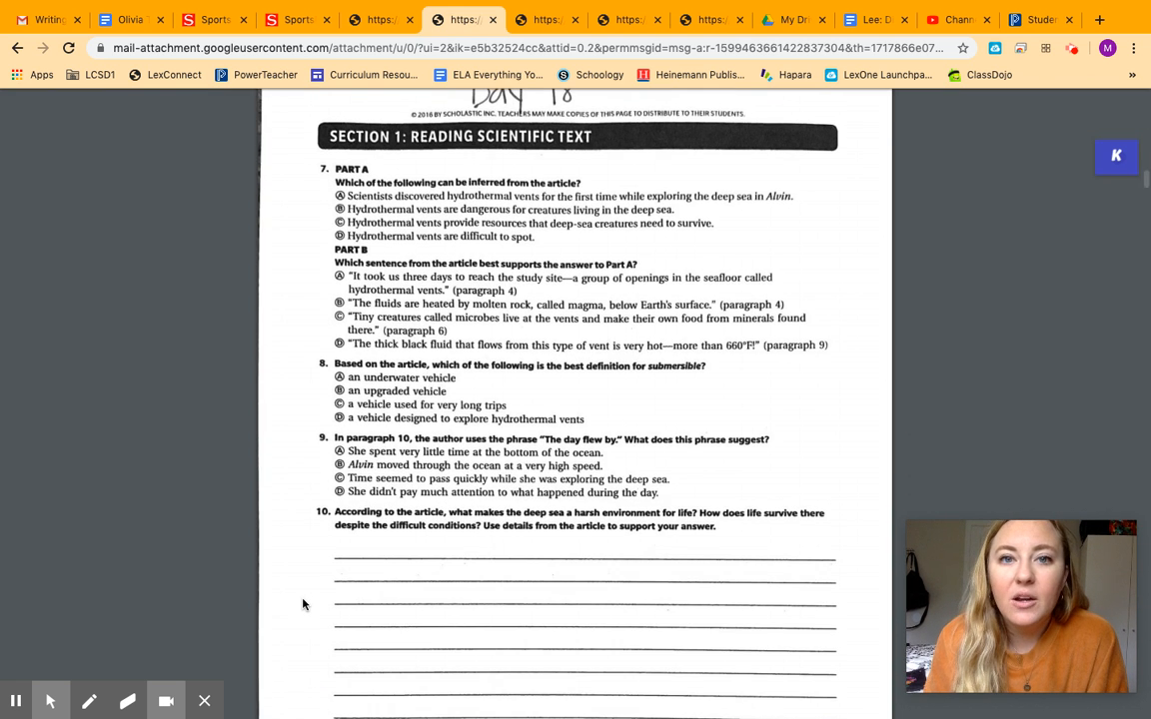
scroll(303, 604, "down", 2)
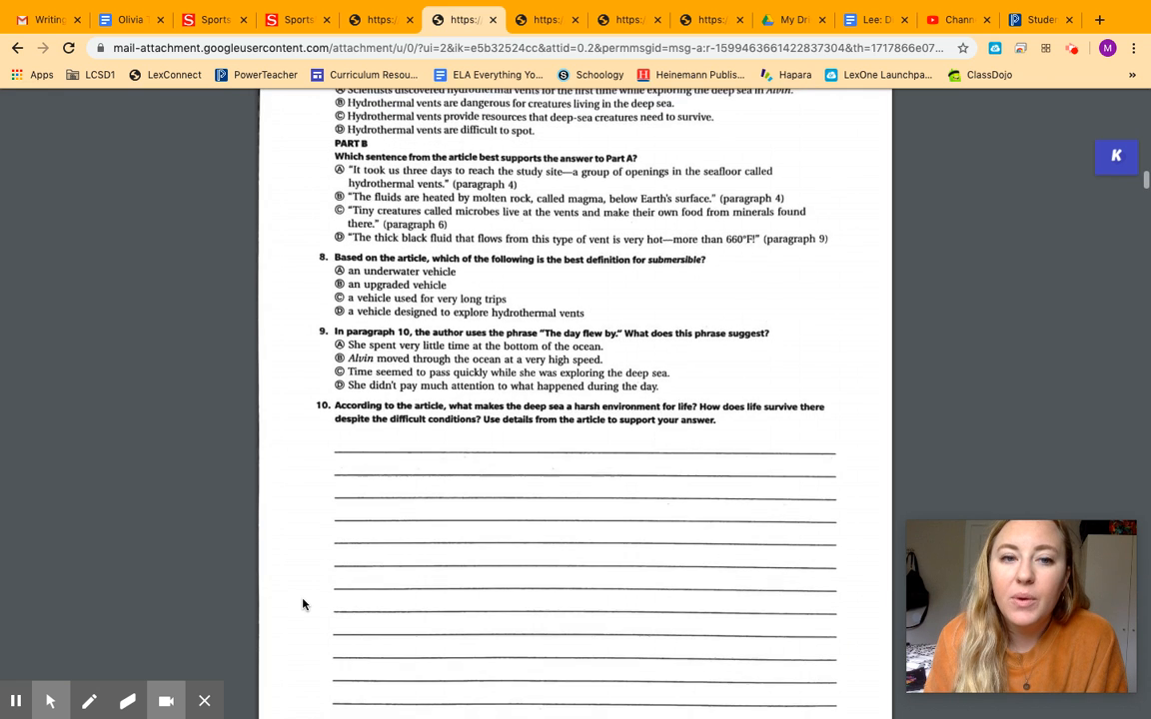
scroll(303, 605, "down", 2)
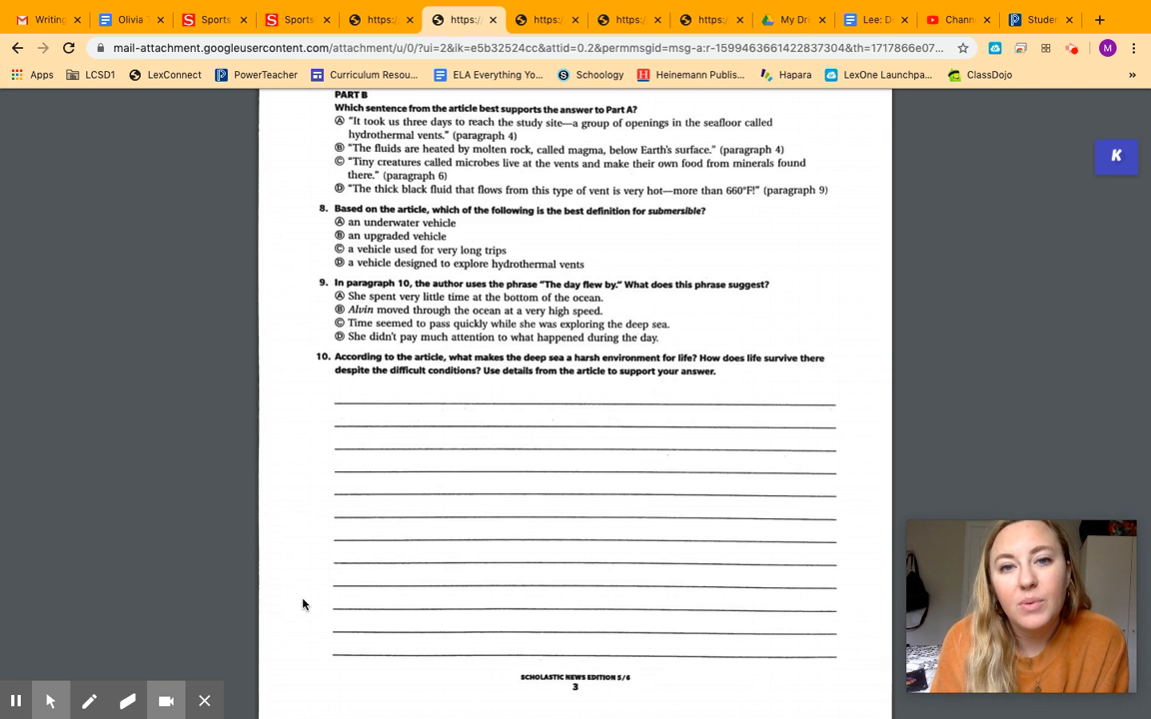
Switch to the Day 18 informational writing assignment PDF at page 28
left_click(547, 19)
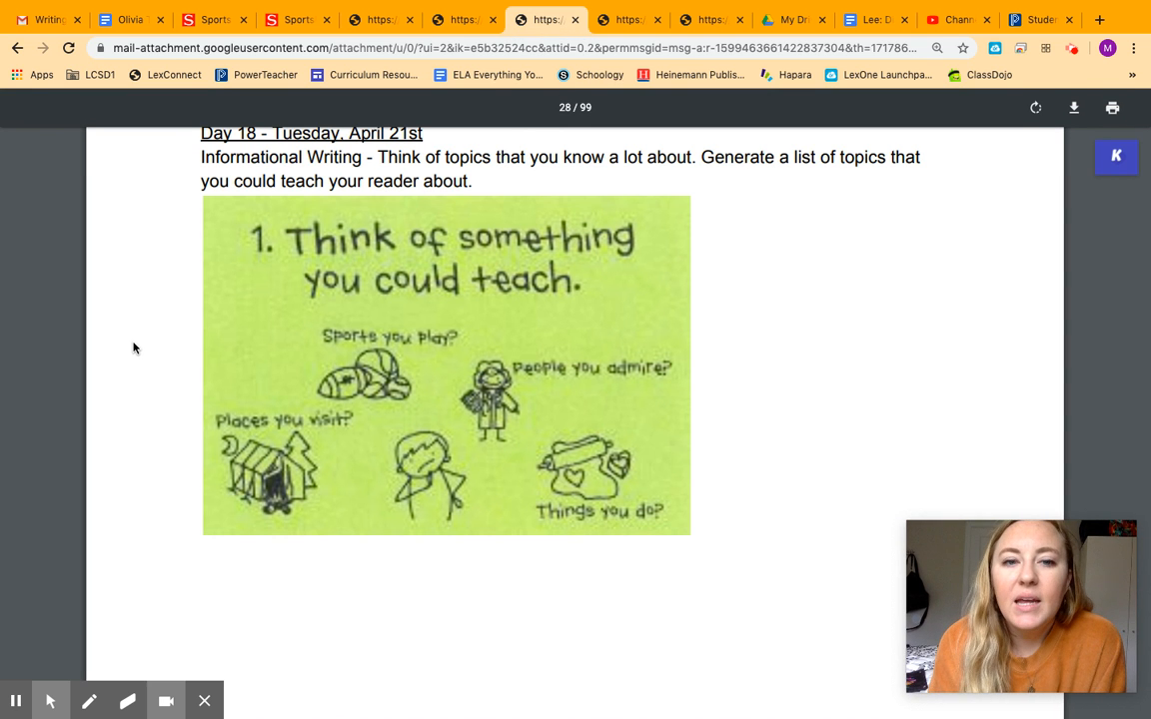
scroll(134, 348, "up", 1)
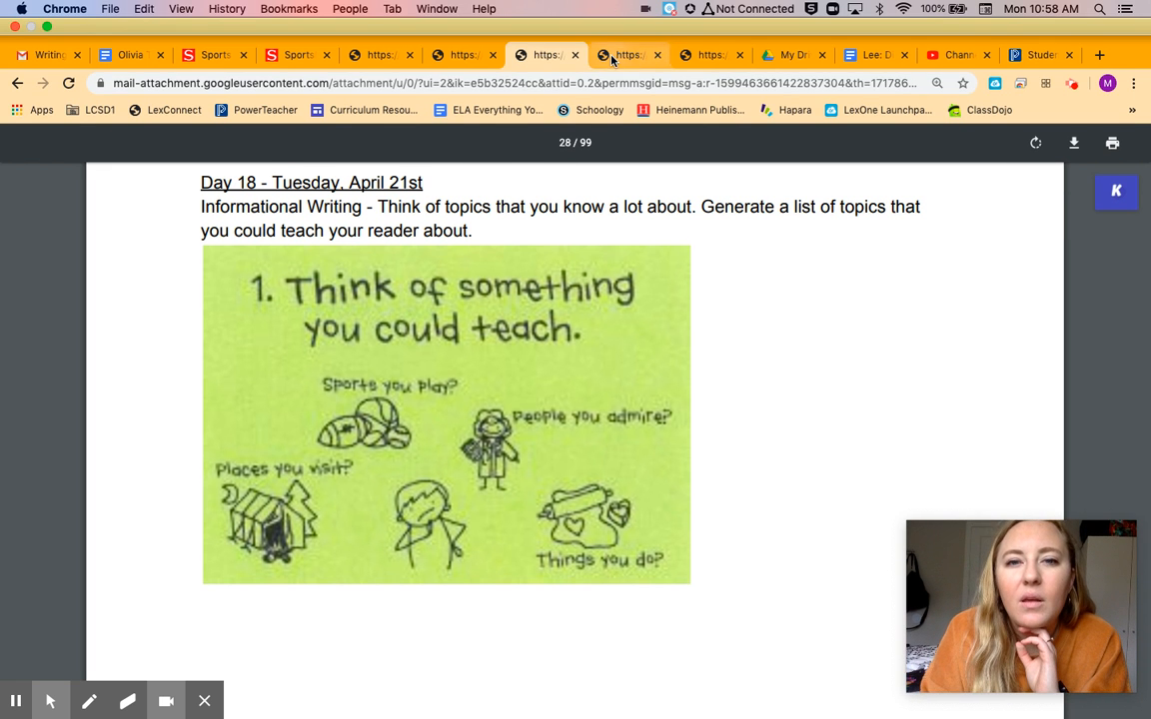
Move to the next tab's Math Review Day 13-18 packet with Ctrl+Tab
key("ctrl+Tab")
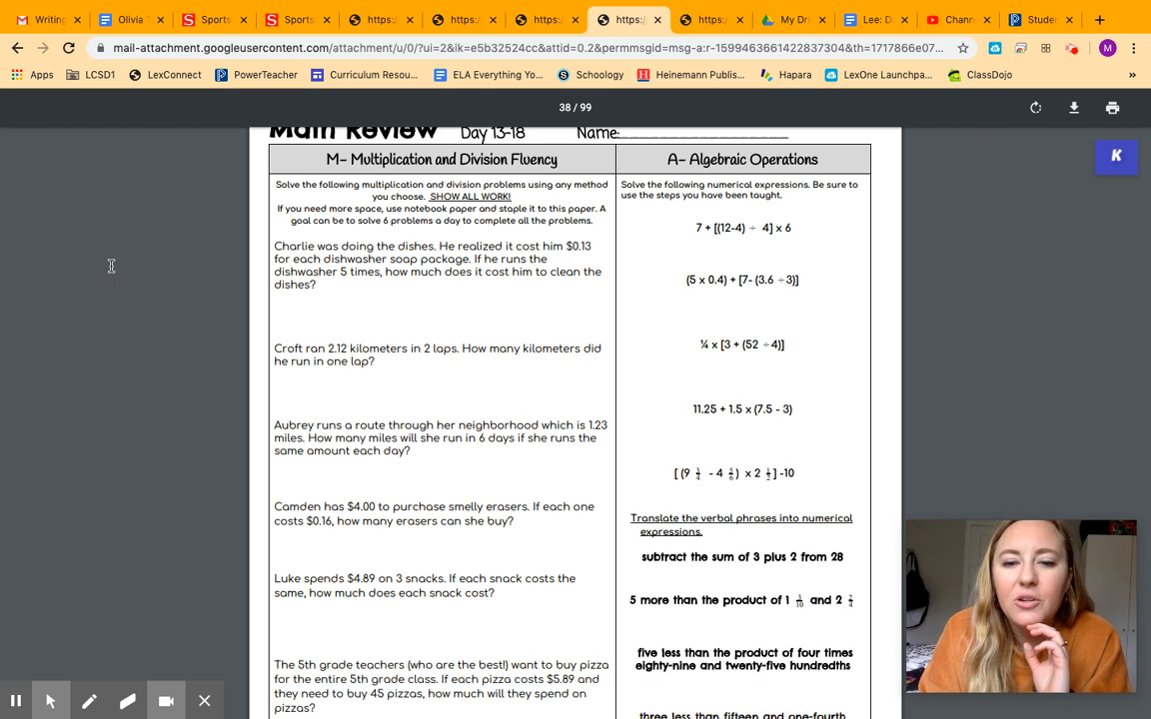
scroll(110, 265, "down", 2)
scroll(137, 396, "up", 2)
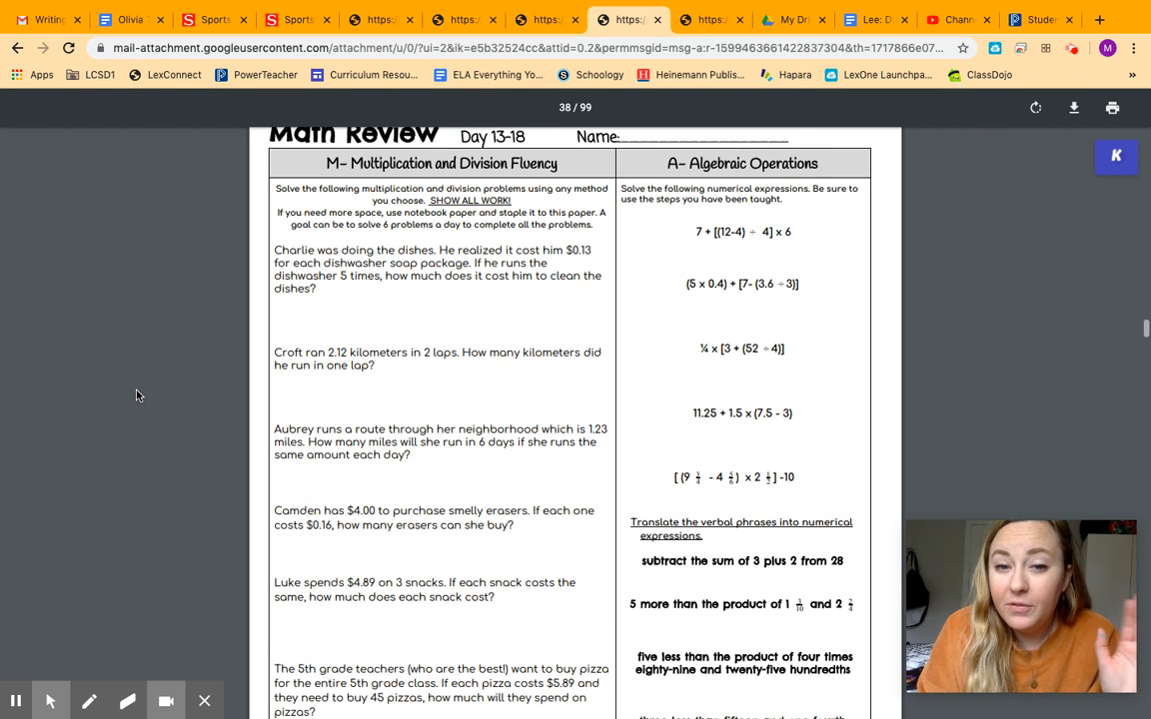
scroll(138, 396, "down", 3)
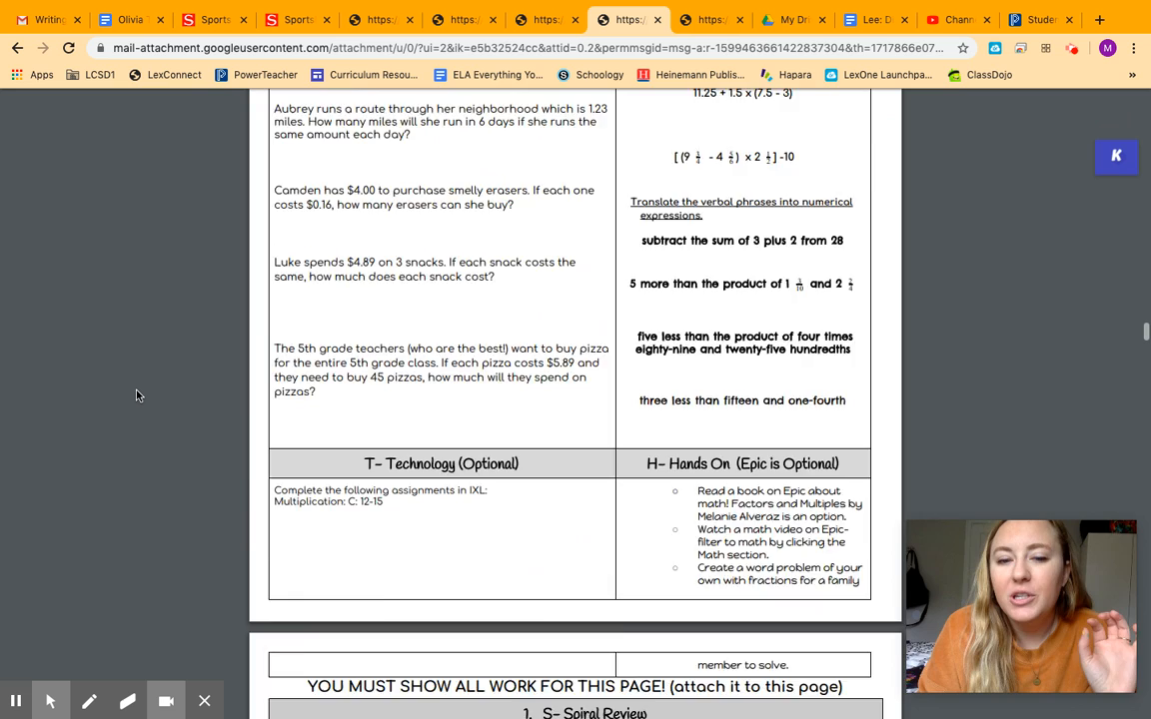
scroll(138, 396, "down", 4)
scroll(137, 396, "down", 1)
scroll(137, 395, "down", 3)
scroll(138, 395, "down", 3)
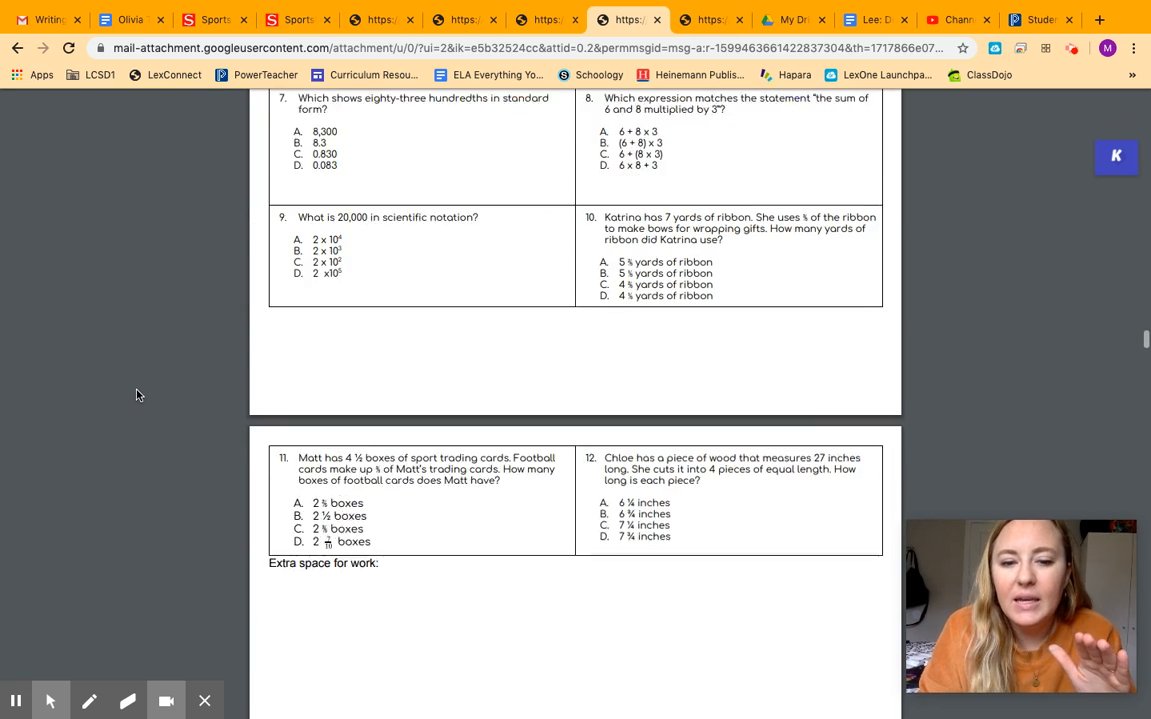
scroll(138, 396, "down", 1)
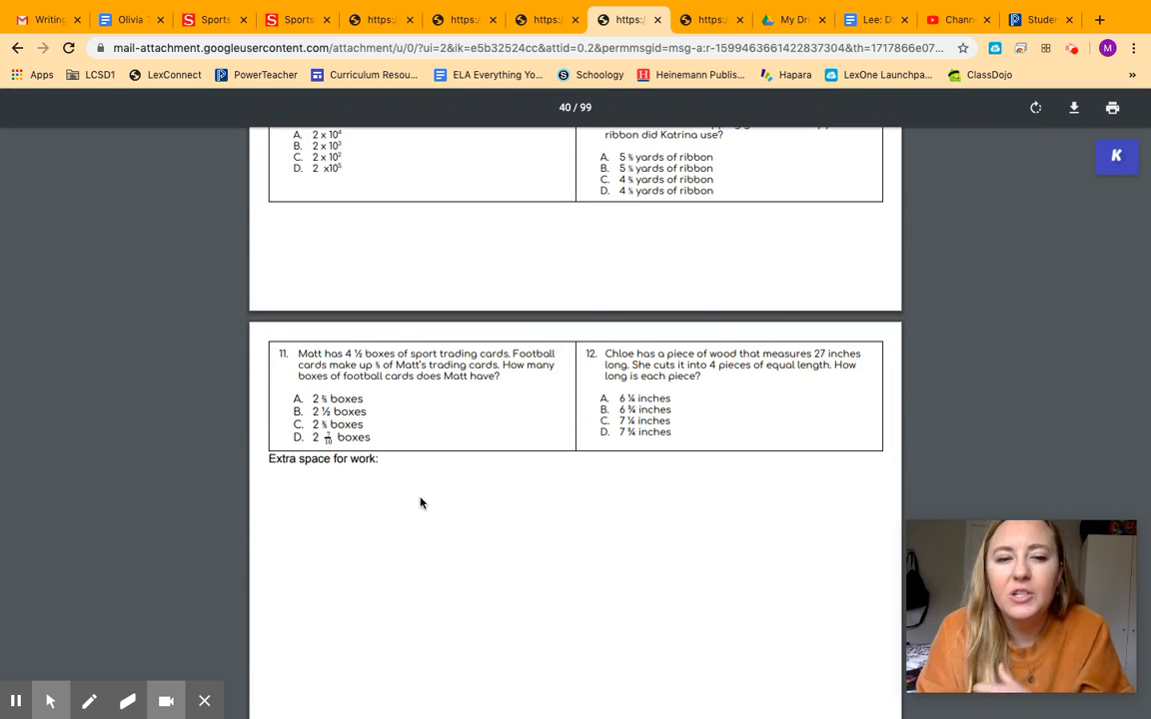
scroll(419, 502, "up", 3)
scroll(420, 502, "up", 3)
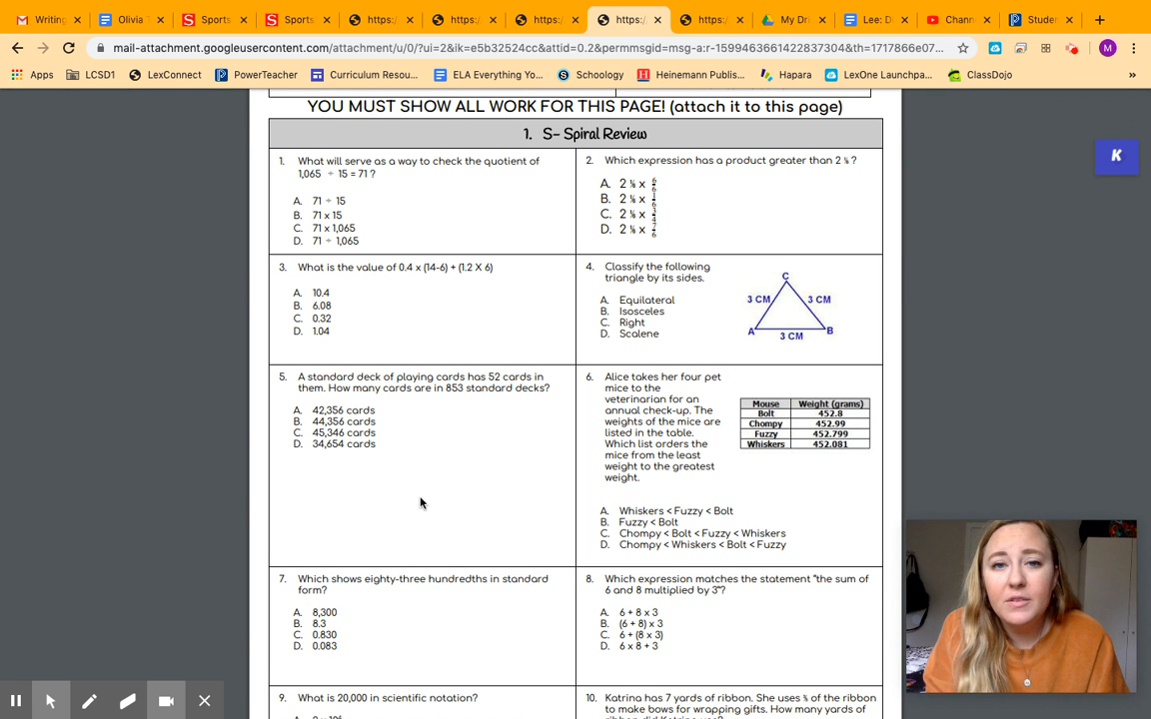
scroll(420, 503, "up", 2)
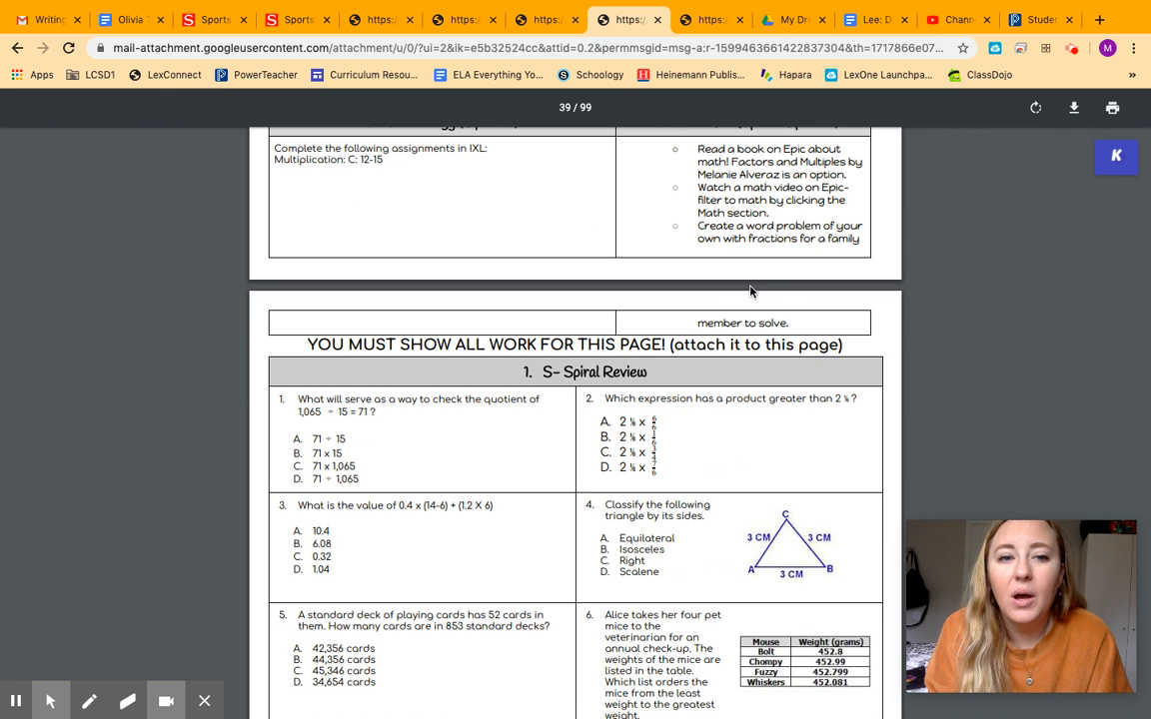
scroll(750, 291, "up", 1)
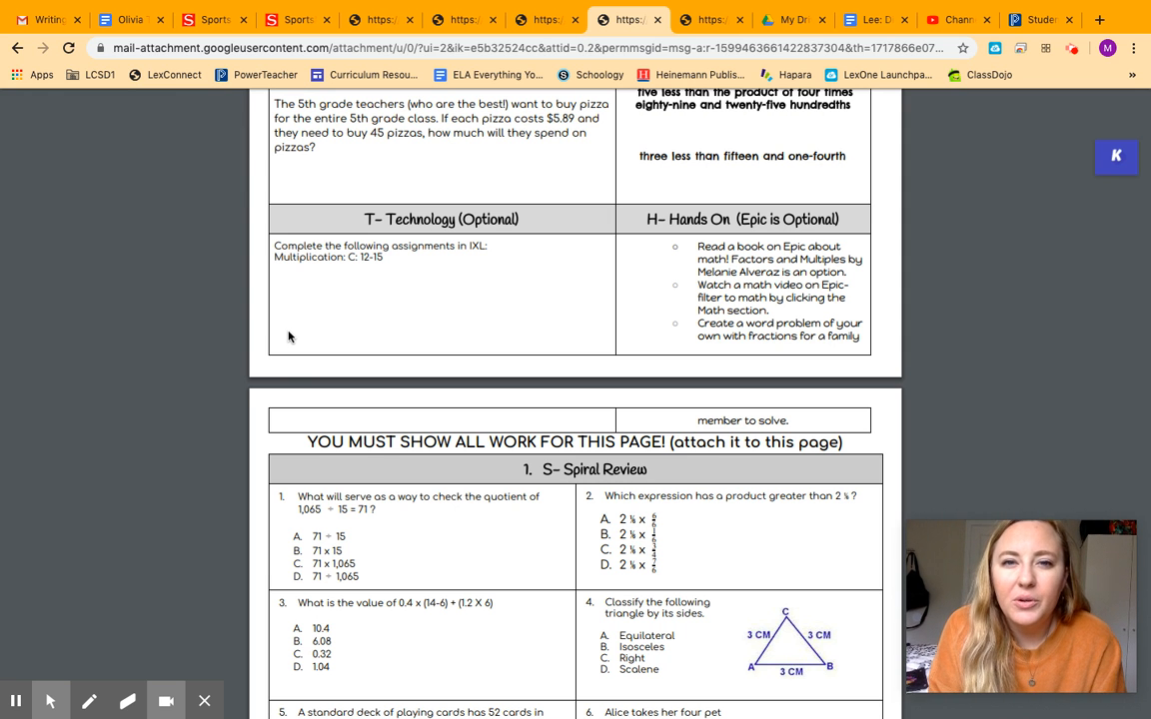
Switch to the Day 18 'Earth Science: Hurricanes' ReadWorks article PDF
left_click(707, 24)
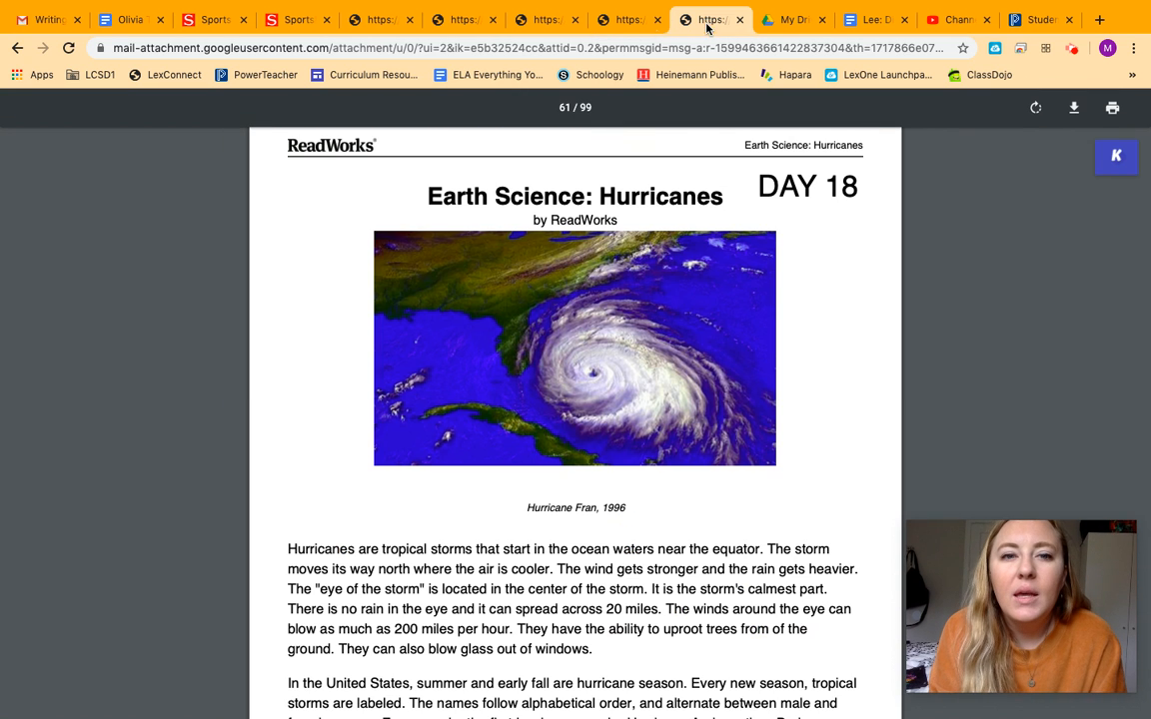
scroll(149, 351, "down", 1)
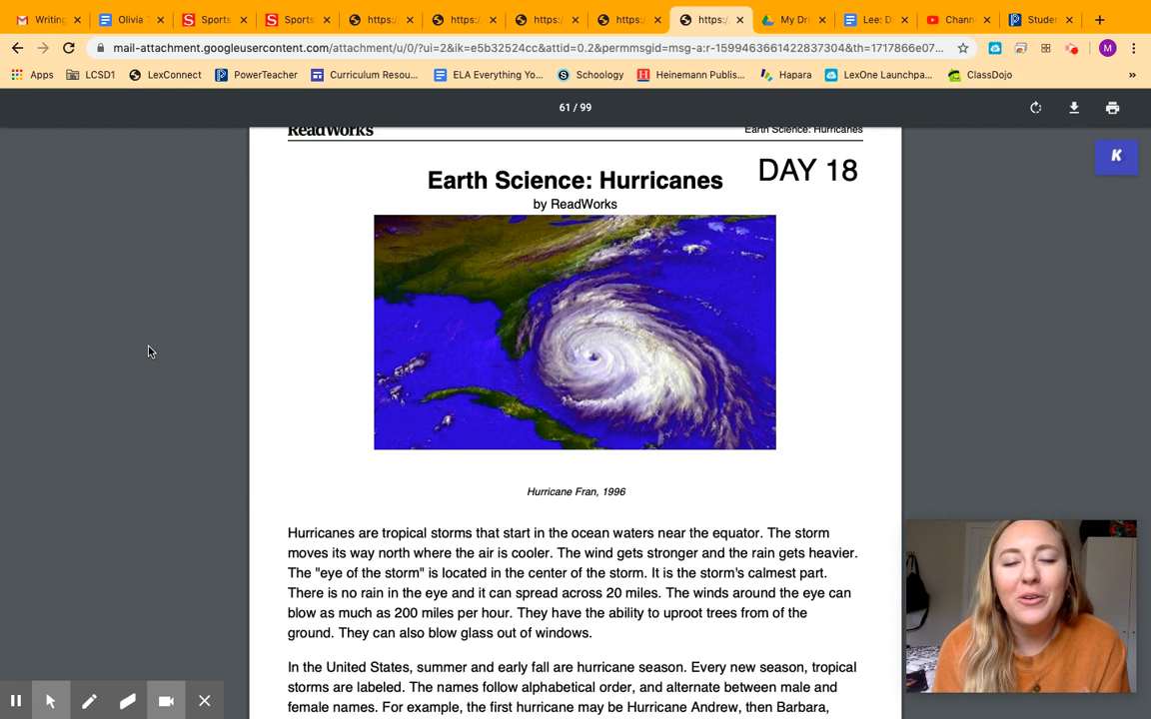
scroll(149, 350, "down", 2)
scroll(149, 351, "down", 2)
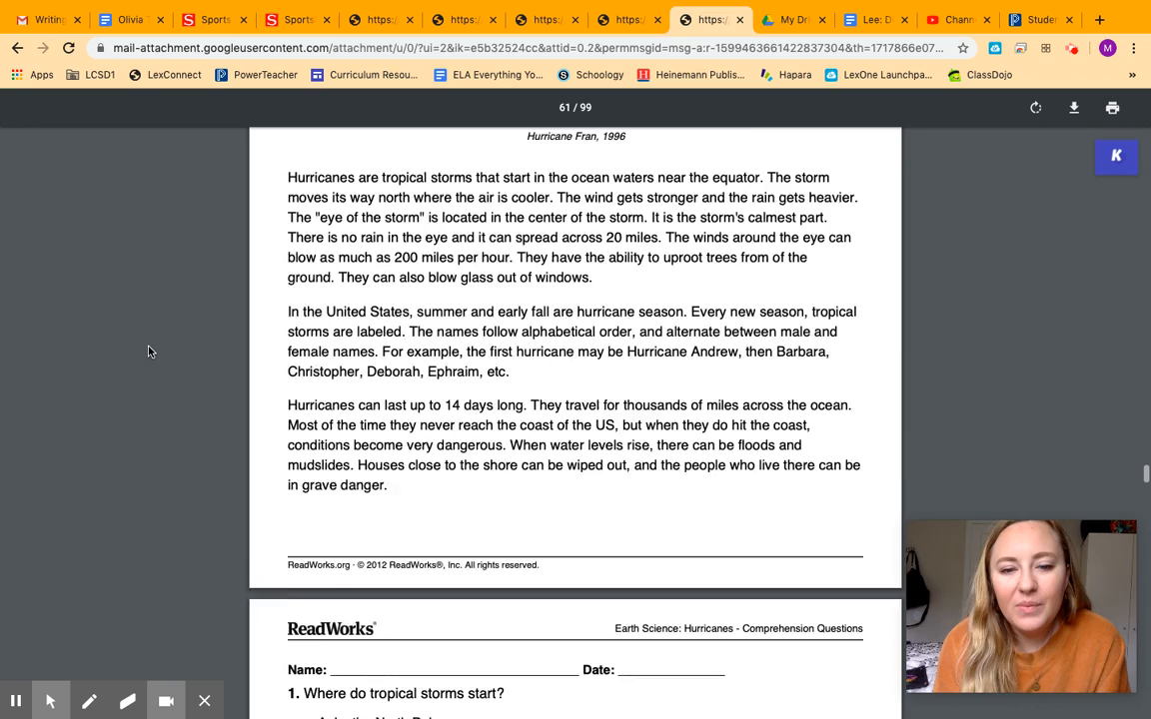
scroll(149, 351, "down", 2)
scroll(149, 350, "up", 2)
scroll(149, 351, "up", 1)
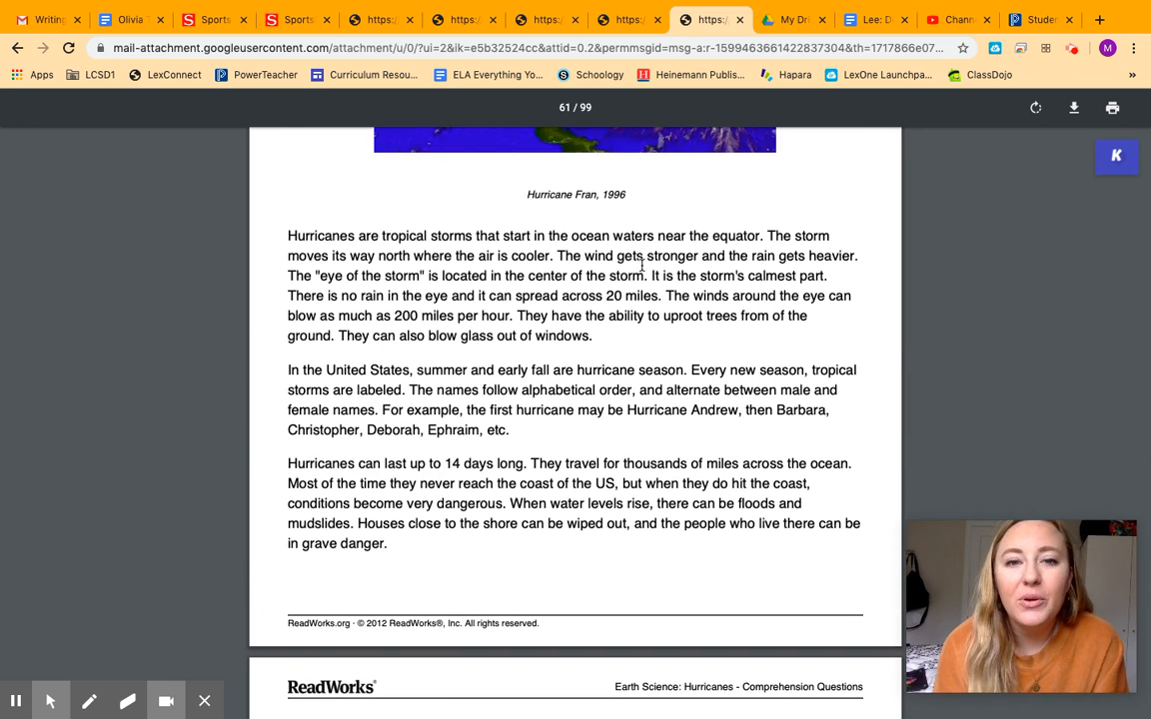
scroll(643, 262, "down", 4)
scroll(642, 261, "down", 2)
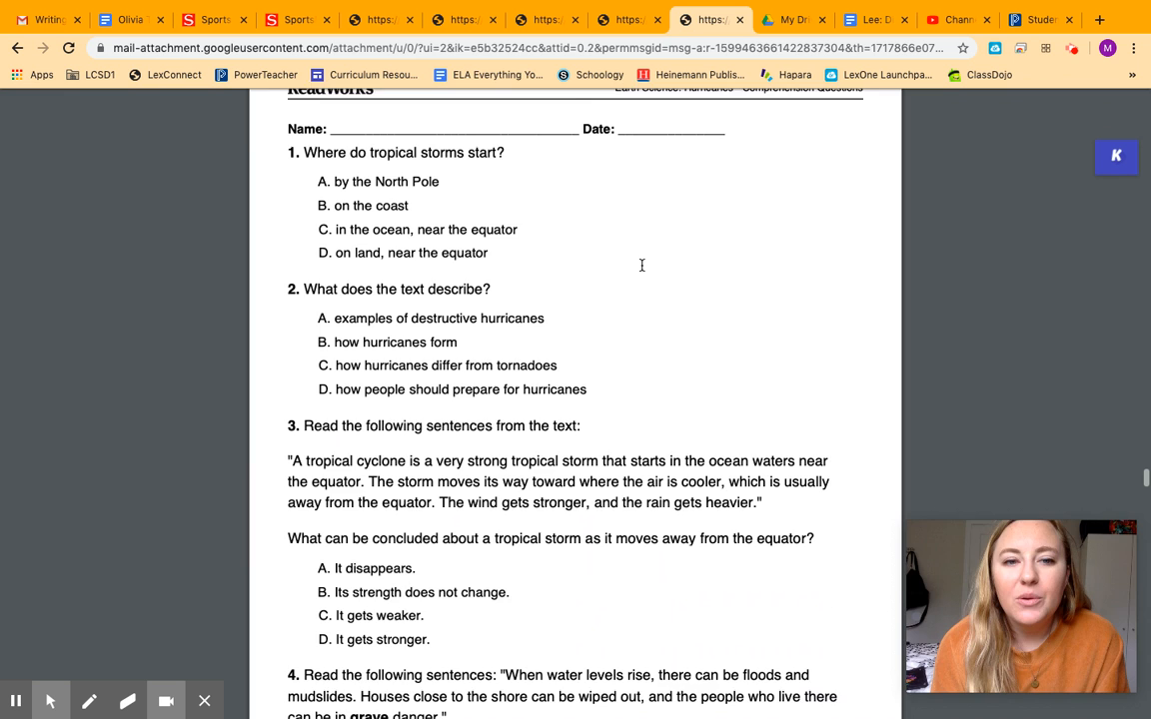
scroll(642, 265, "down", 1)
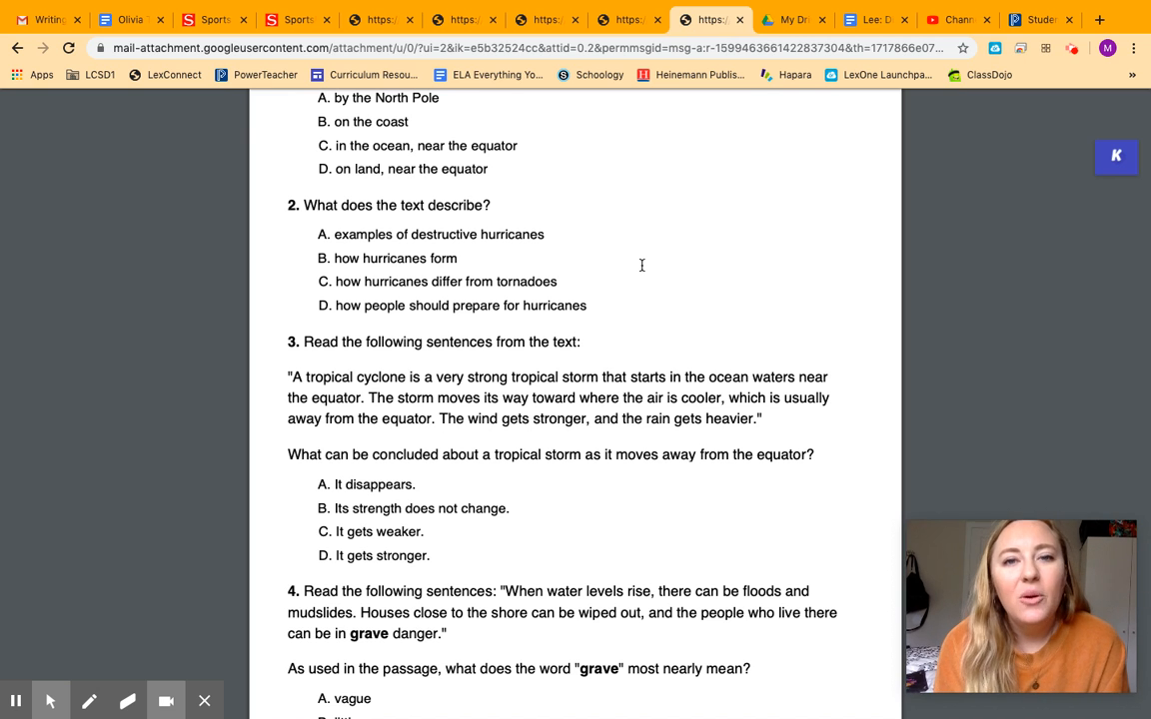
scroll(641, 264, "down", 1)
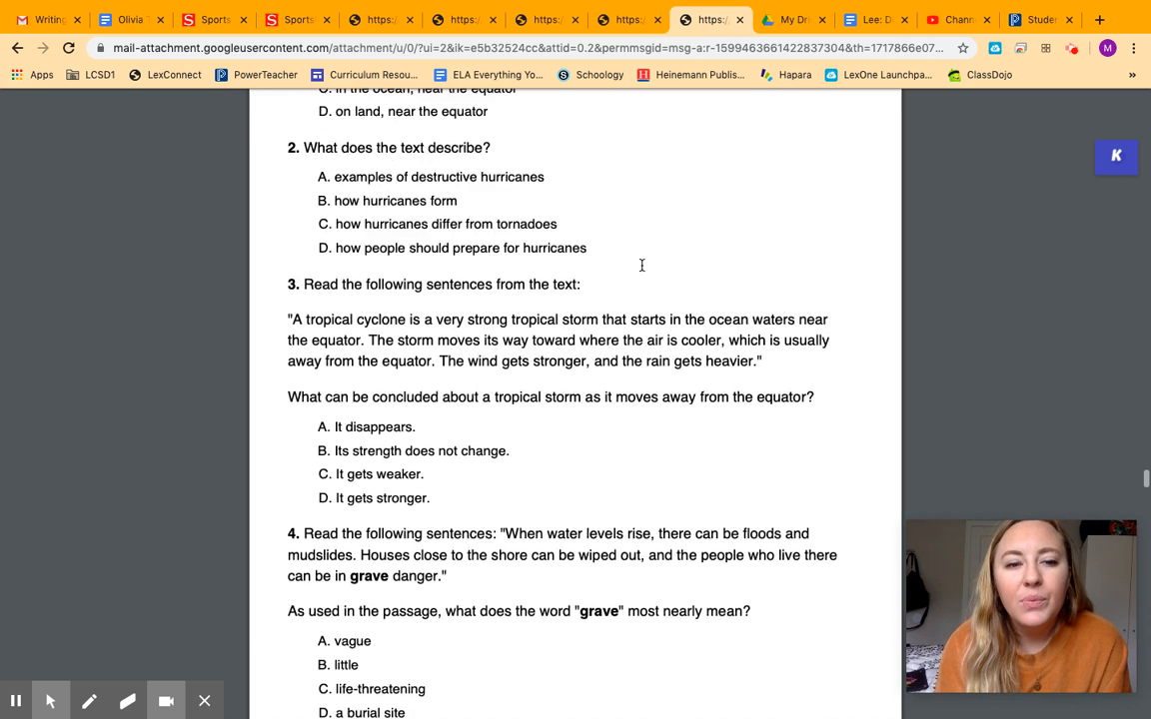
scroll(641, 264, "down", 2)
scroll(642, 264, "down", 3)
scroll(641, 264, "down", 2)
scroll(642, 264, "down", 3)
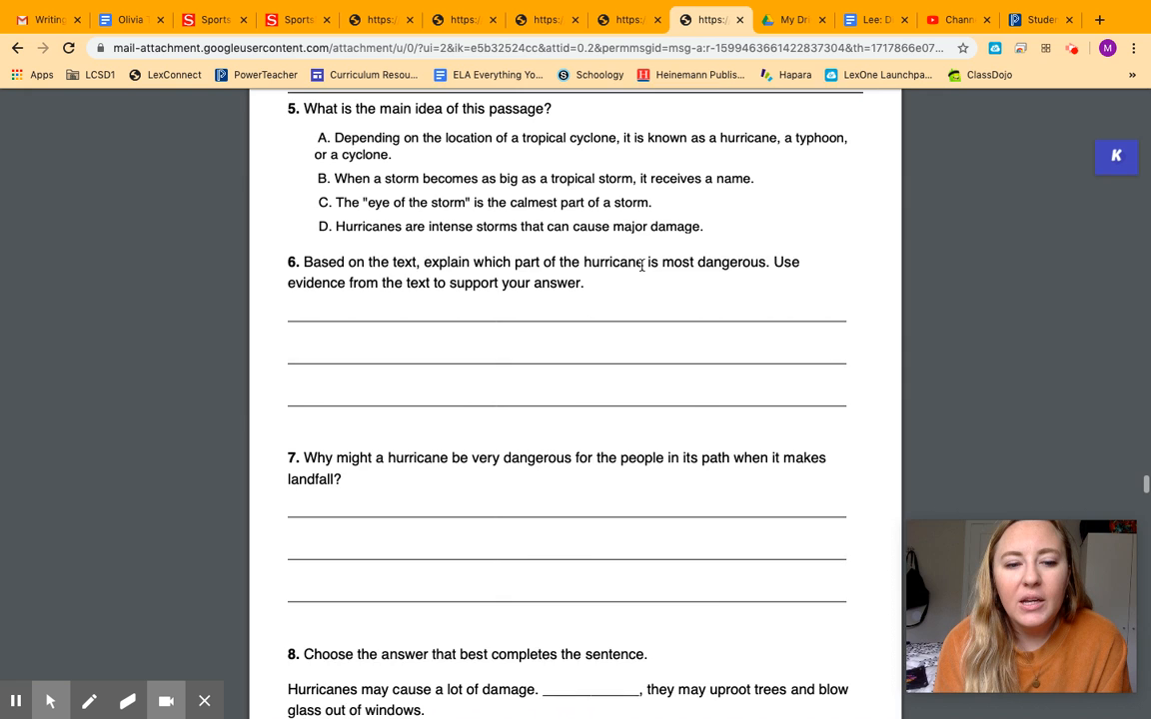
scroll(641, 265, "down", 1)
scroll(641, 265, "down", 2)
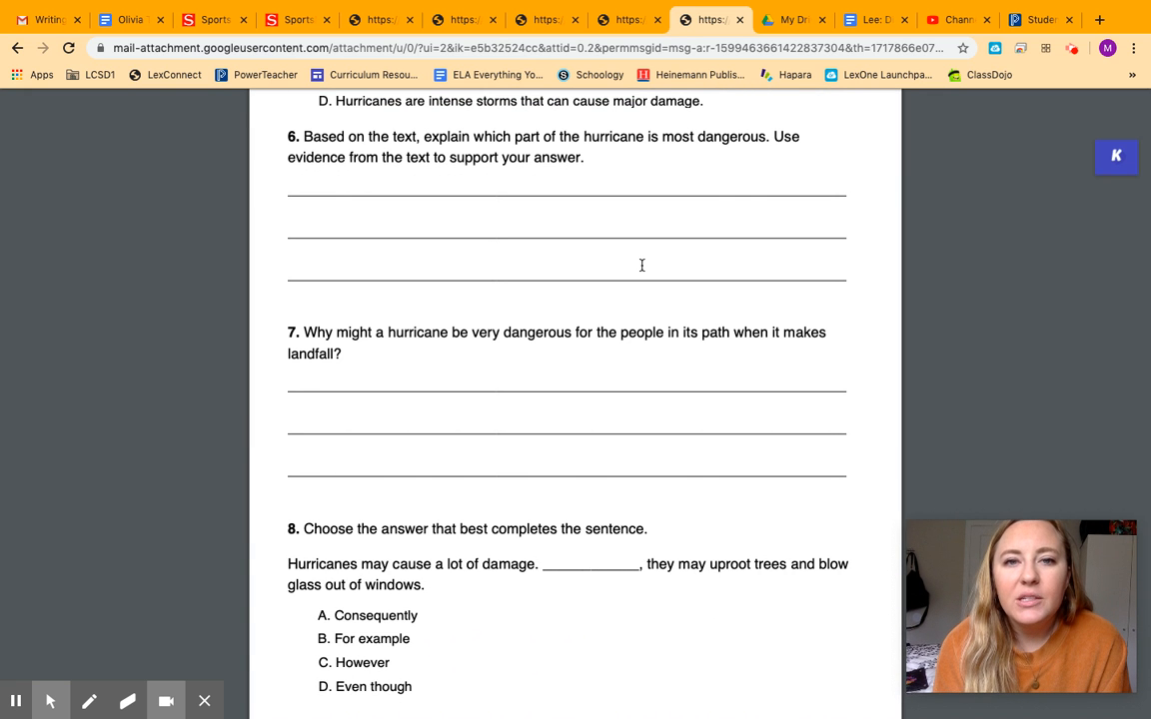
scroll(641, 265, "down", 1)
scroll(641, 265, "down", 3)
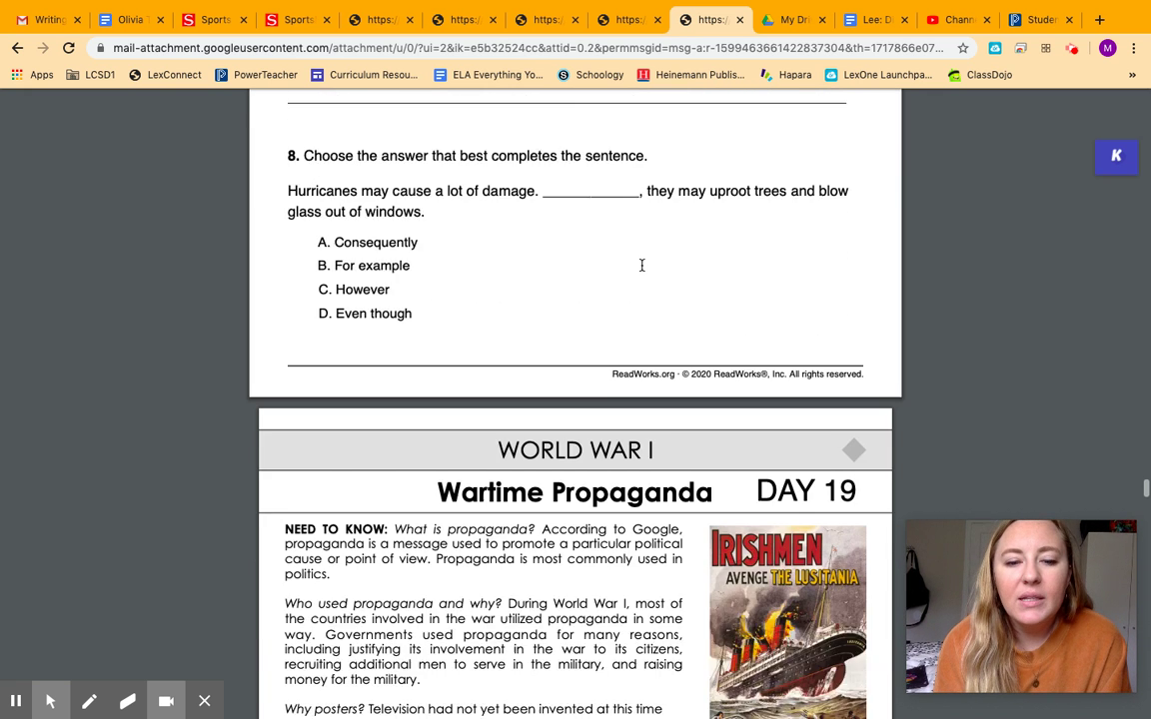
scroll(641, 264, "down", 2)
scroll(641, 264, "up", 5)
scroll(641, 265, "up", 3)
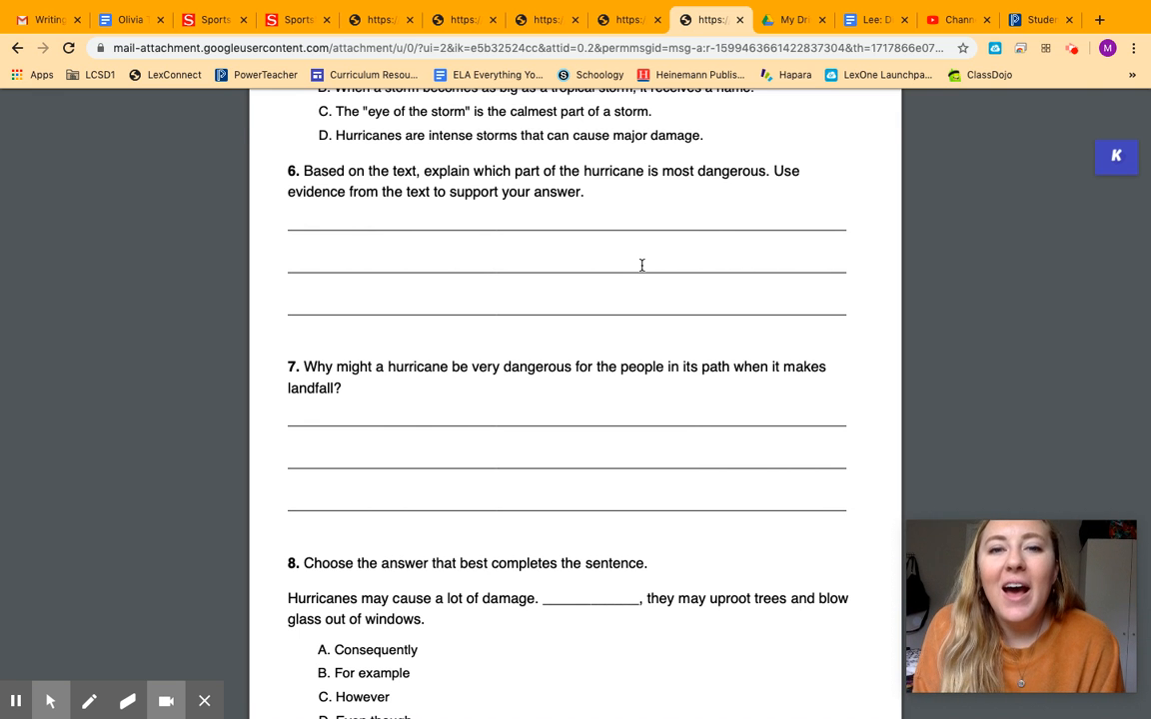
mouse_move(576, 200)
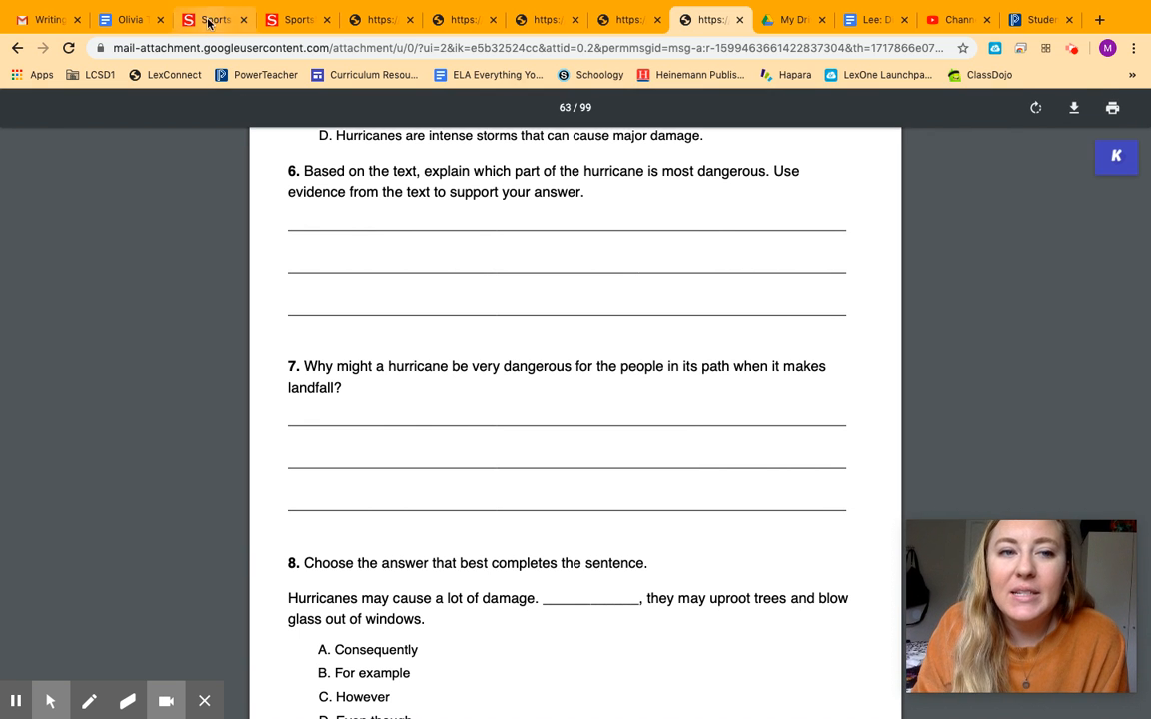
View the Sports Matter entry form and rubric PDF, then return to the contest page
left_click(207, 20)
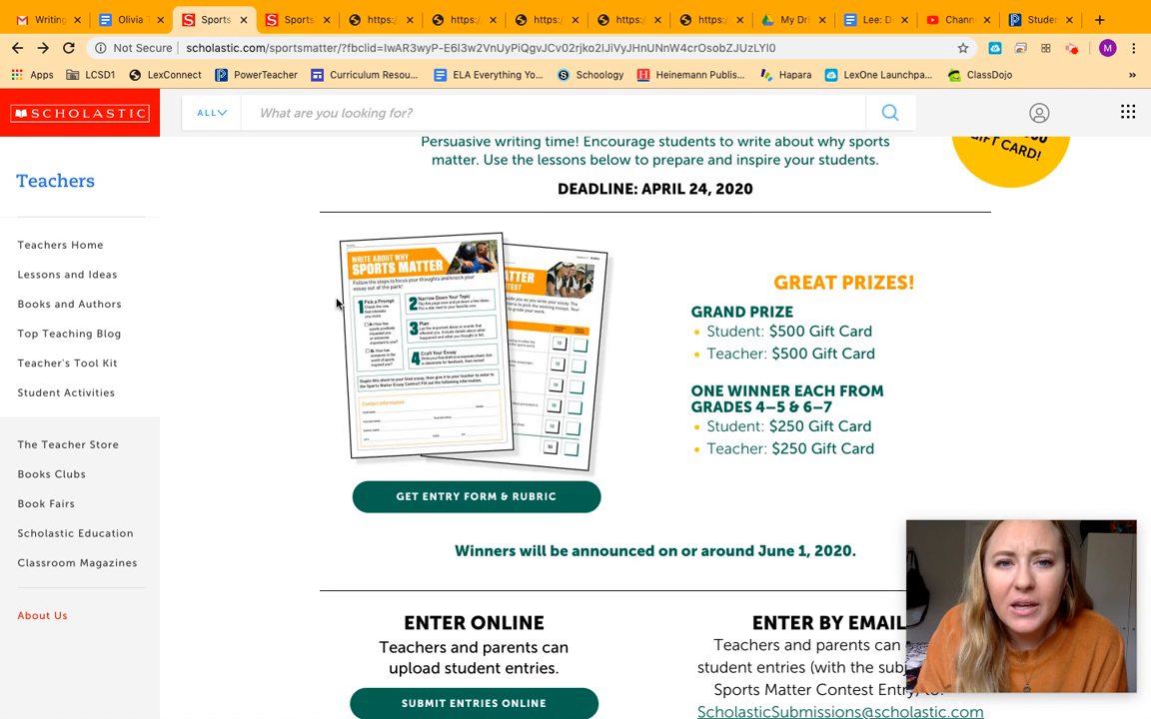
scroll(221, 370, "up", 3)
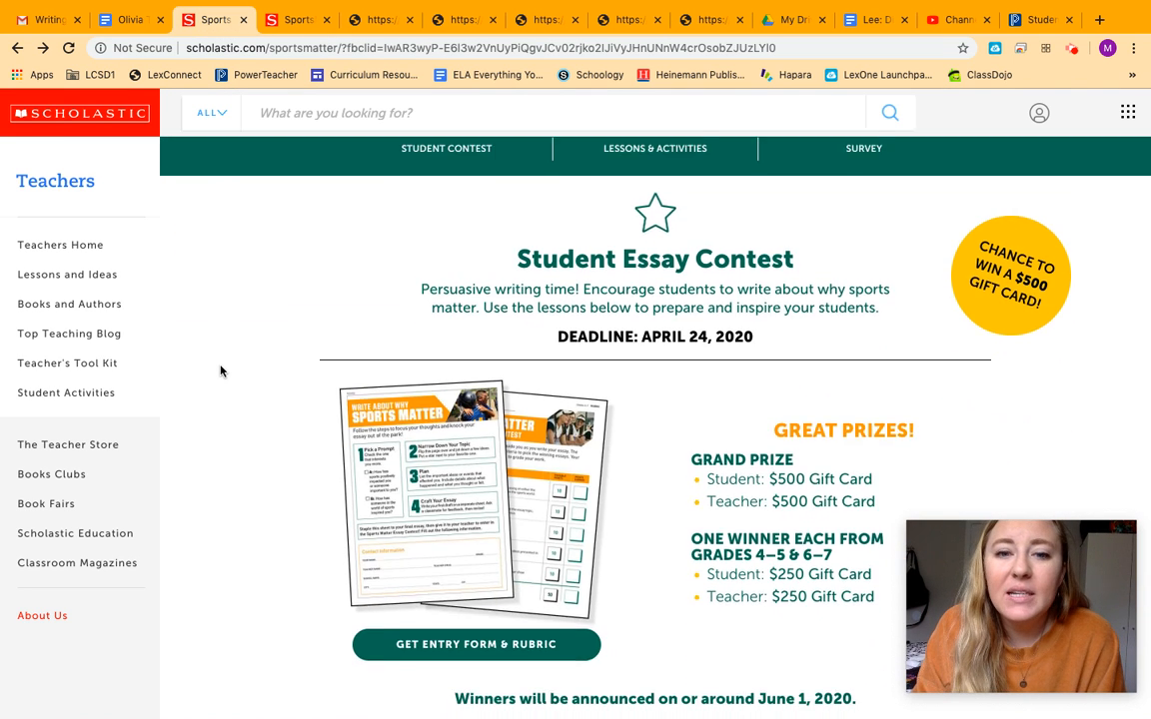
scroll(221, 370, "down", 1)
scroll(220, 371, "down", 1)
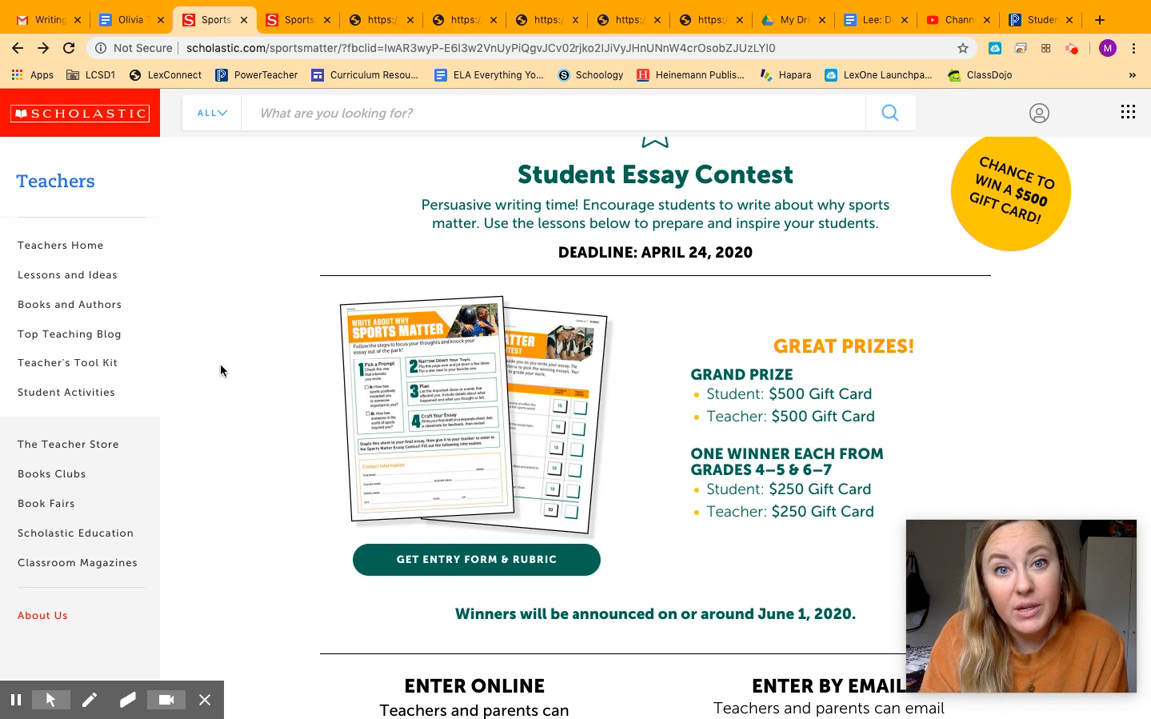
scroll(220, 371, "down", 1)
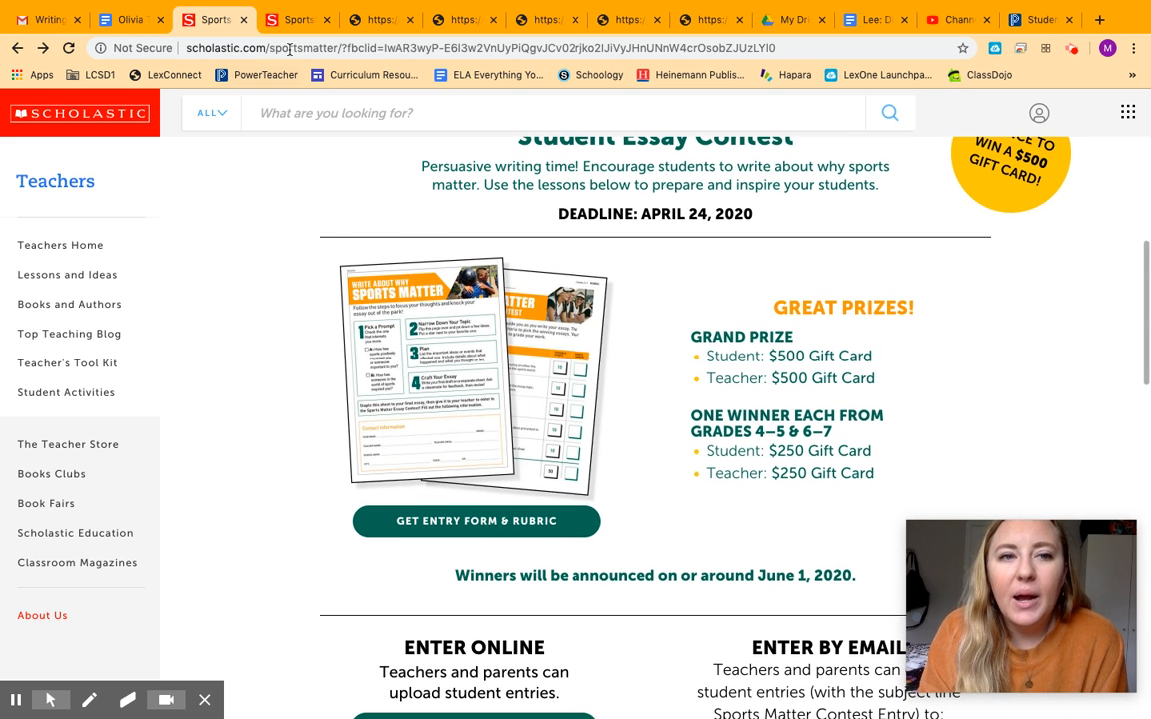
left_click(475, 521)
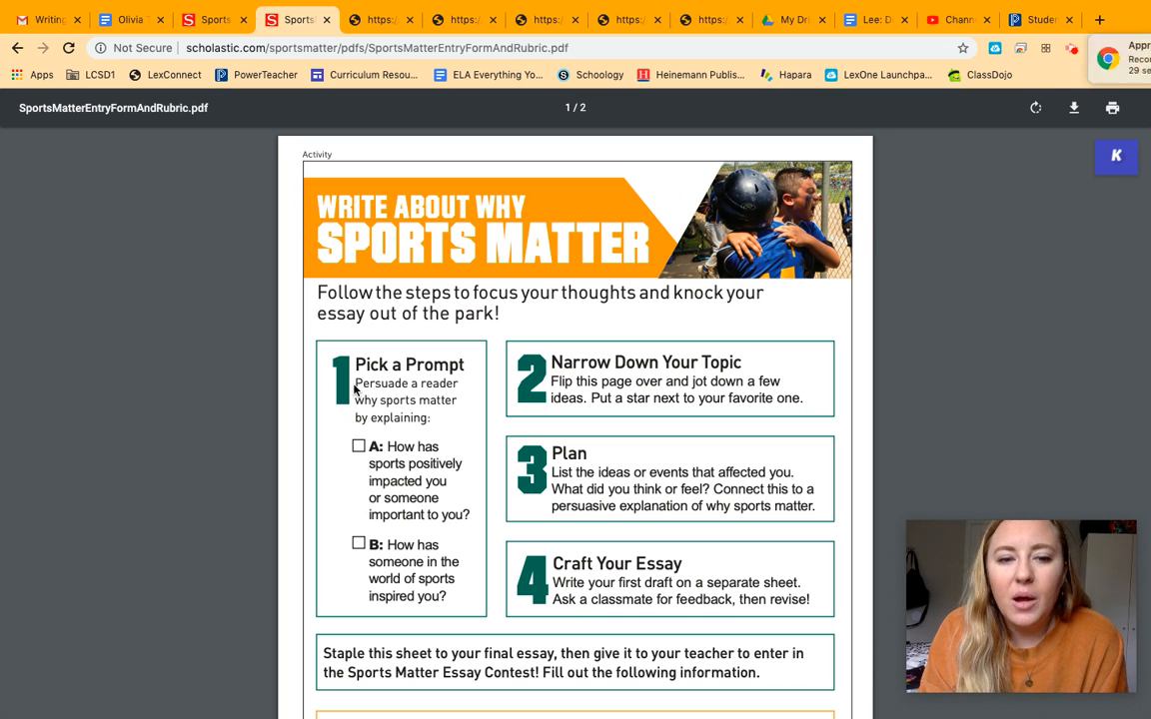
scroll(384, 469, "down", 2)
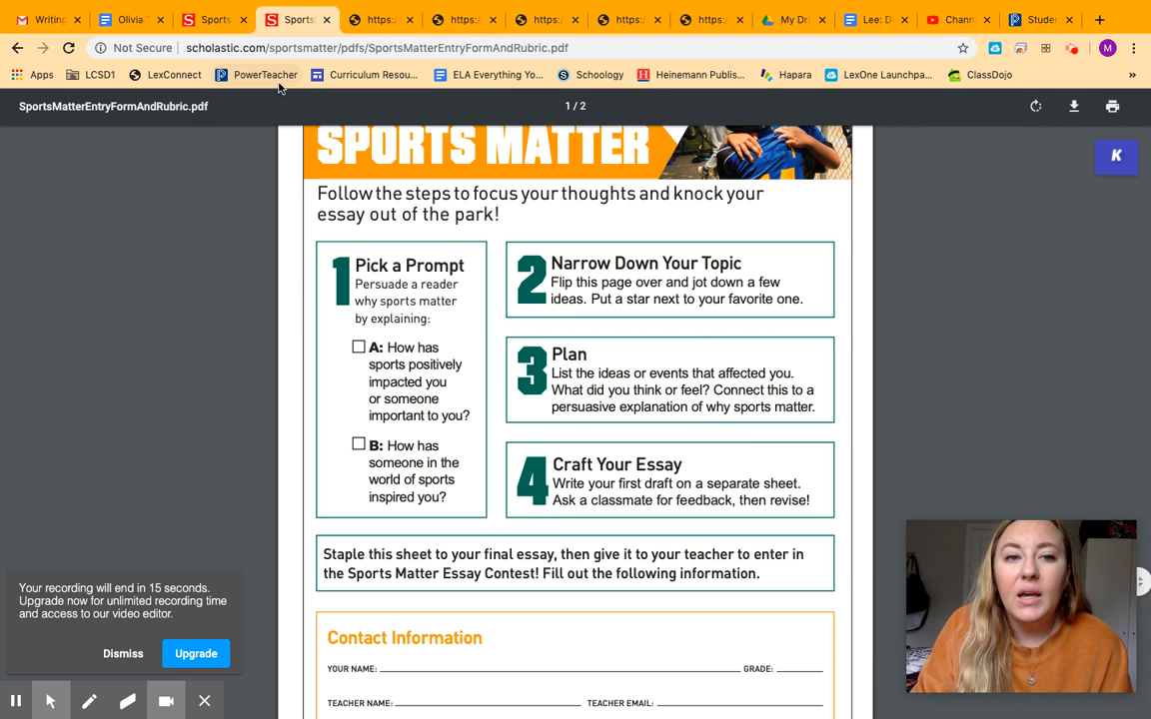
left_click(209, 19)
scroll(571, 329, "down", 2)
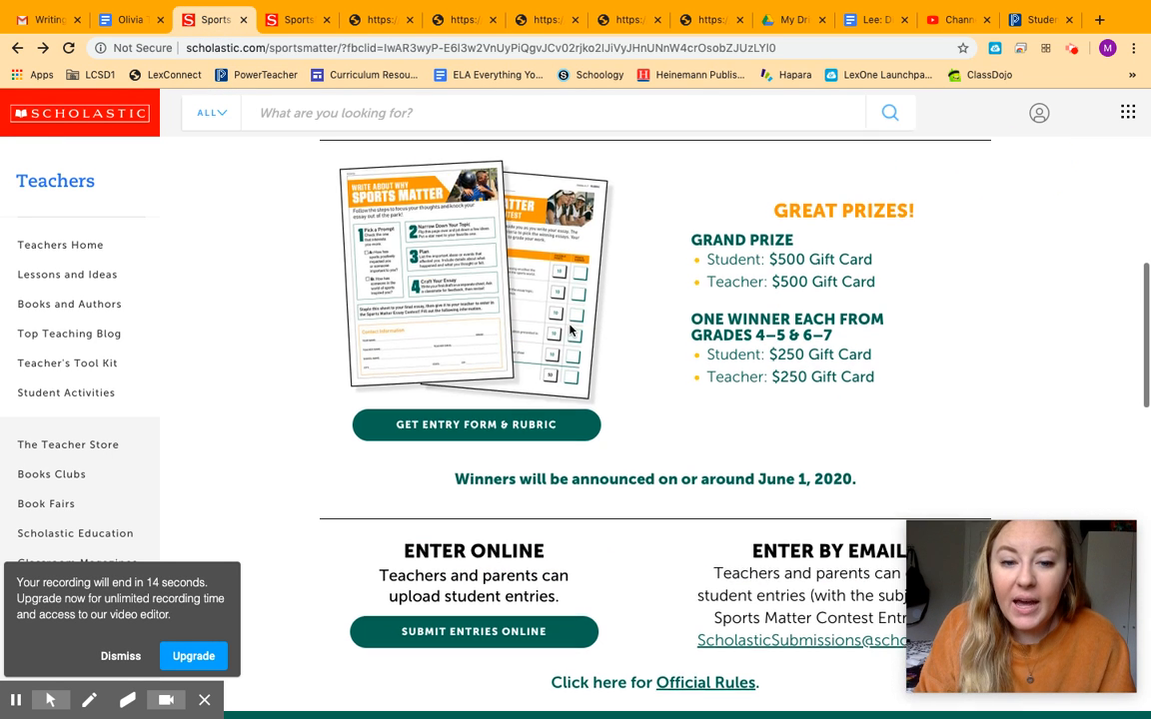